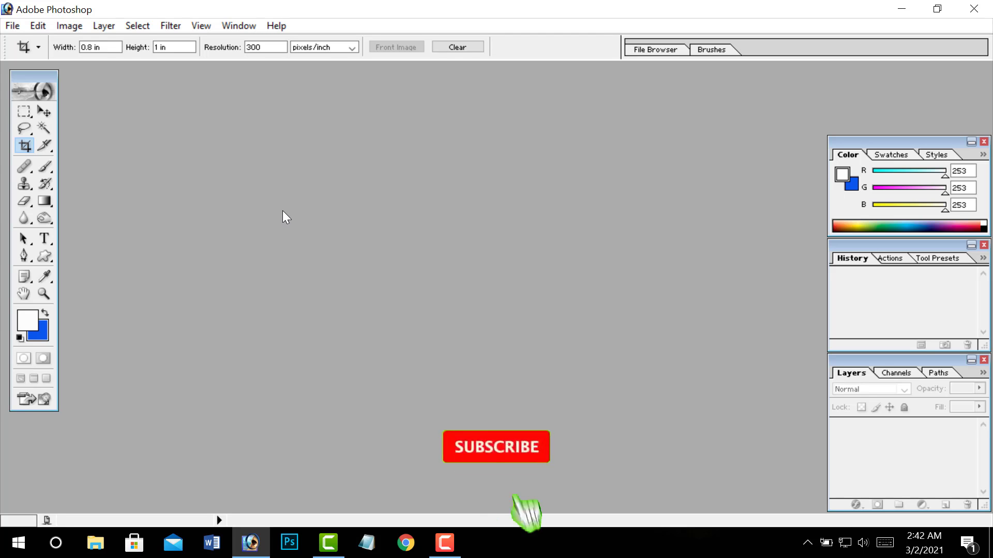
- Open the photo 20210221_221600_mfnr copy from the Desktop, maximize its window and fit the image on screen
left_click(20, 27)
mouse_move(37, 26)
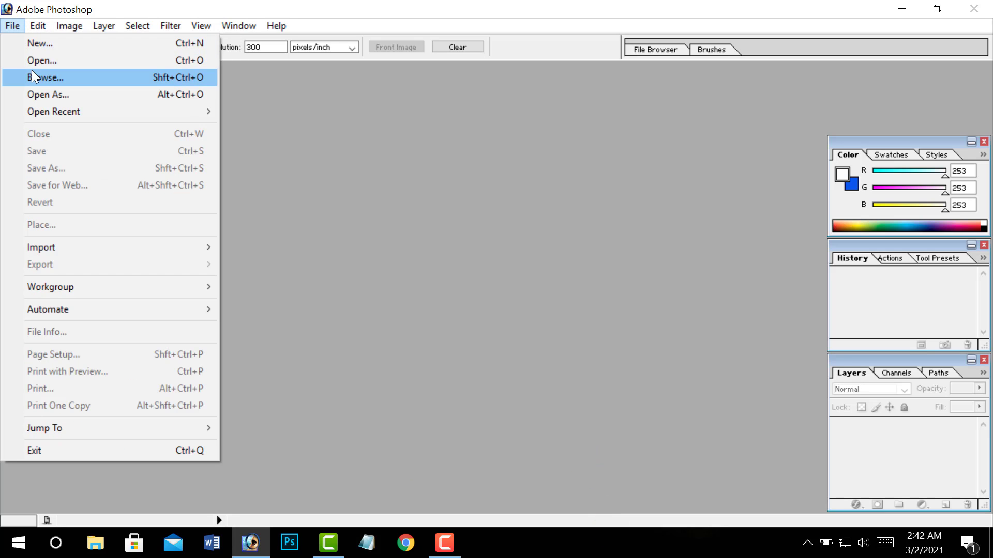
left_click(33, 60)
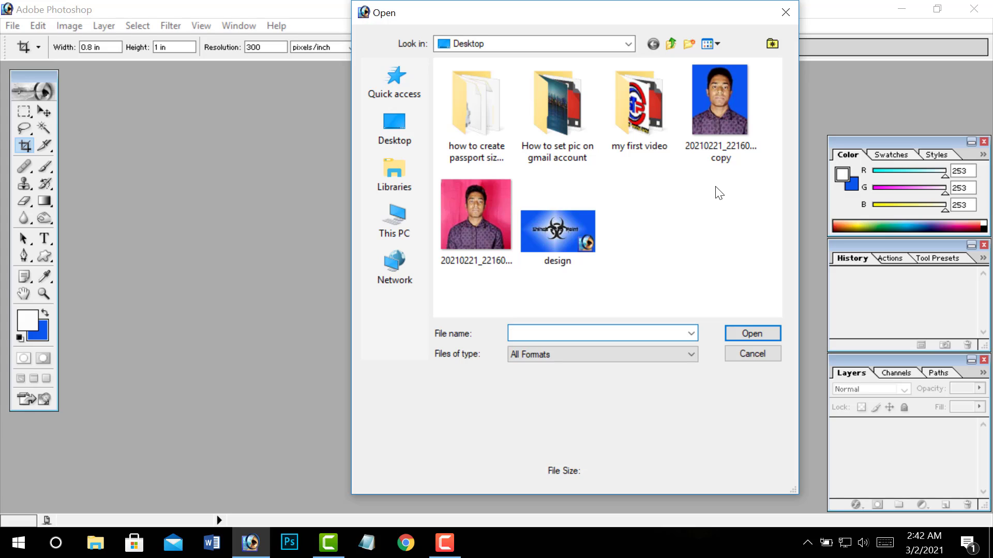
left_click(725, 103)
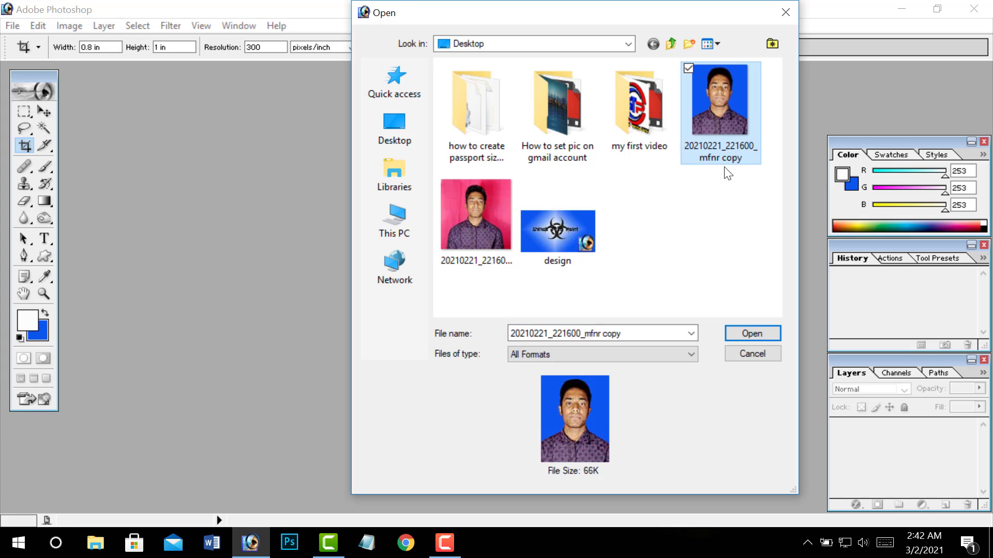
left_click(754, 332)
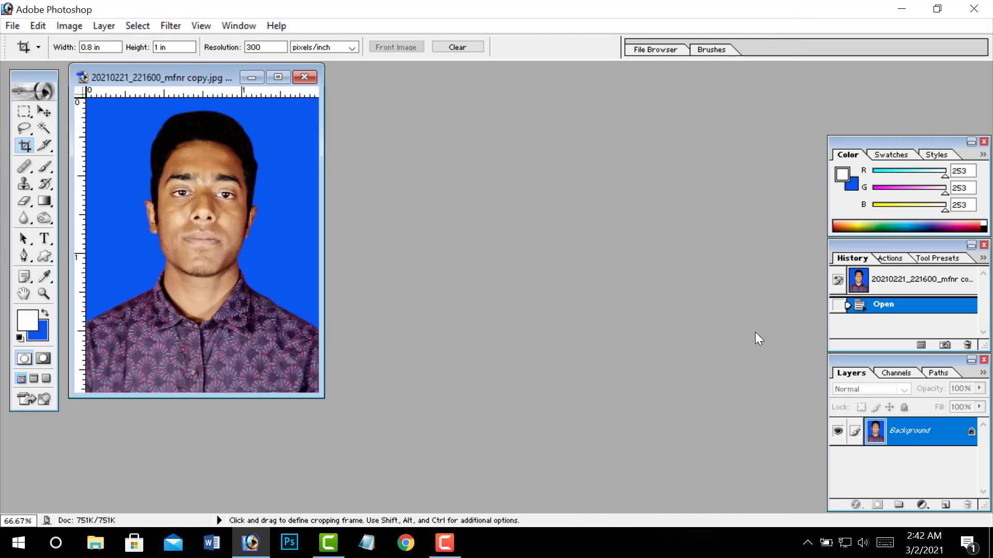
left_click_drag(185, 73, 416, 125)
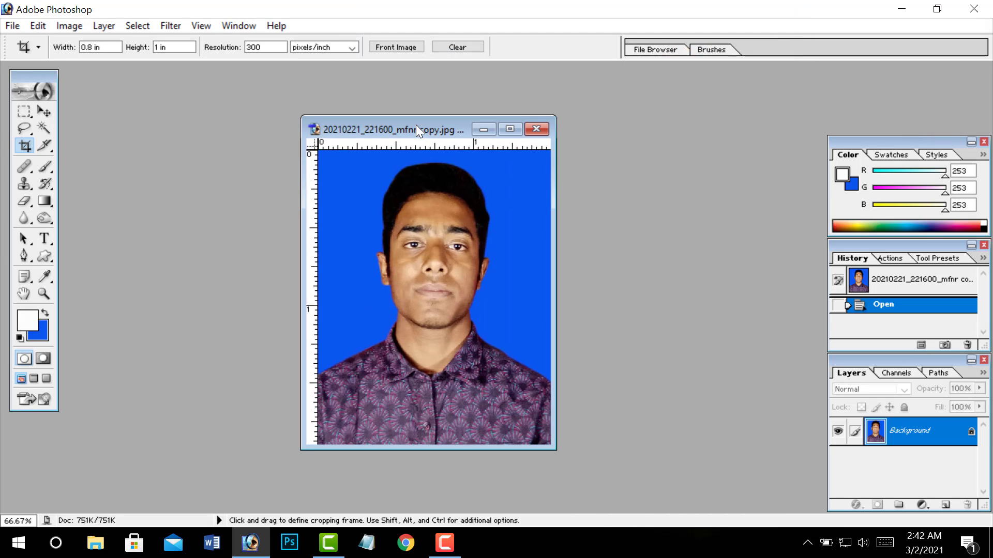
left_click(513, 129)
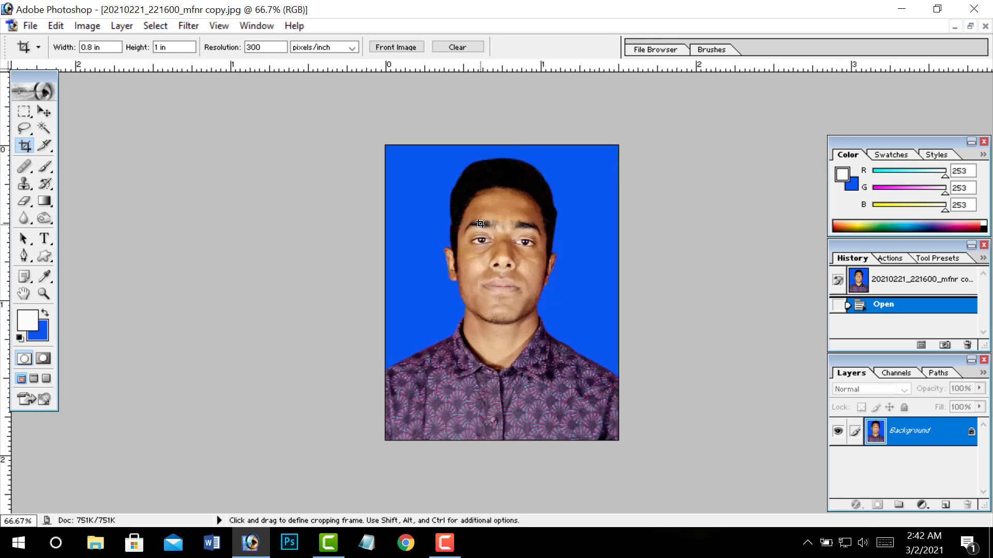
key("ctrl+0")
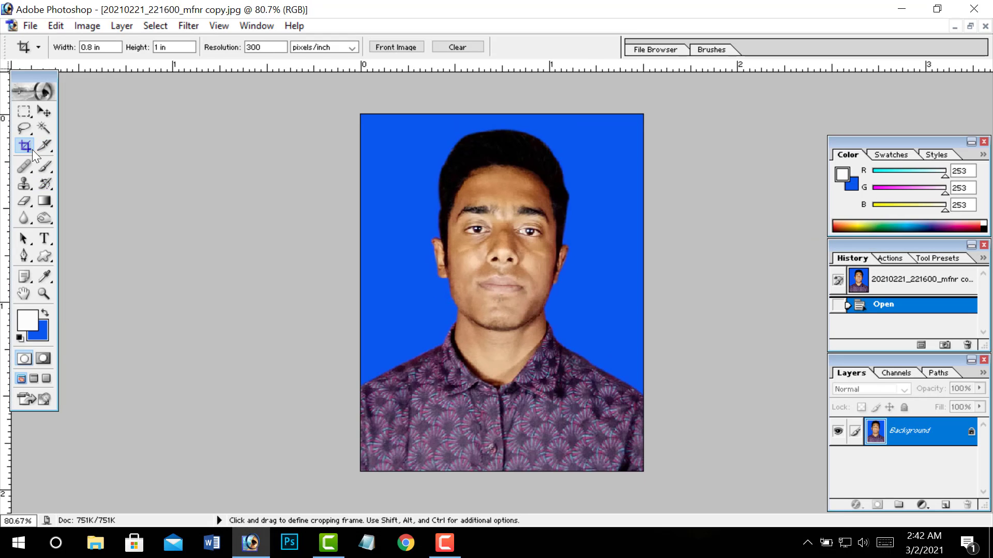
- Set the Crop tool's target size to 0.8 in wide and 1.0 in high
left_click(94, 47)
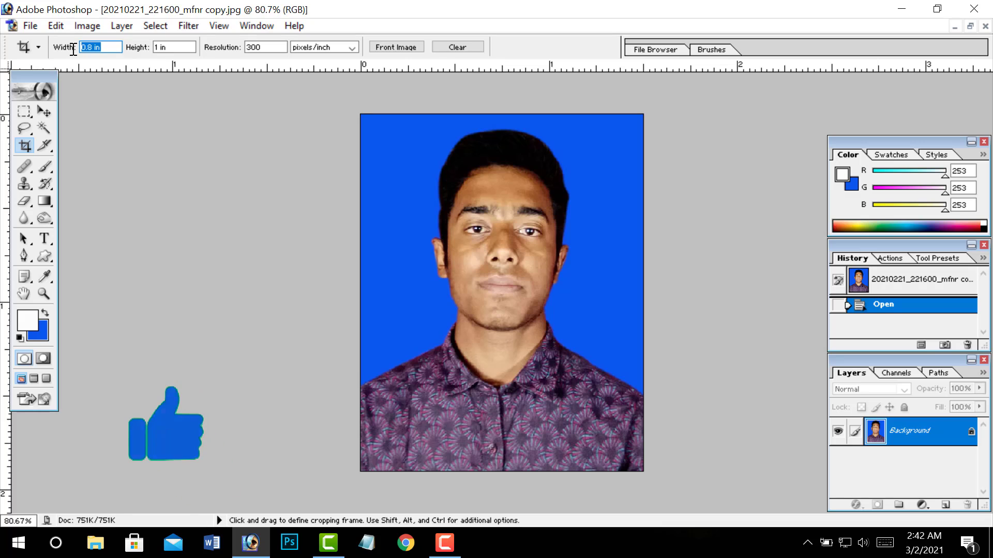
type("0")
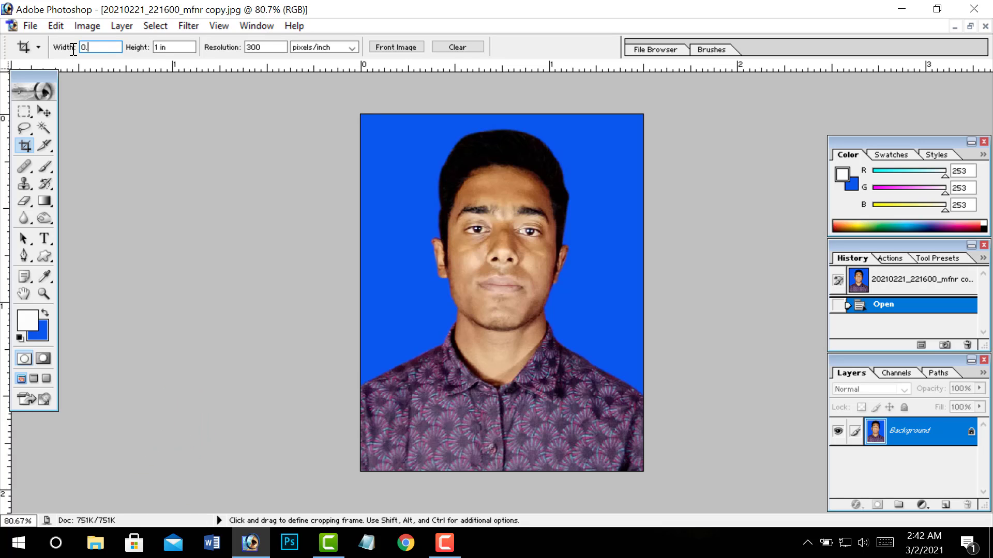
type(".8")
key("Return")
left_click_drag(171, 46, 146, 46)
type("1")
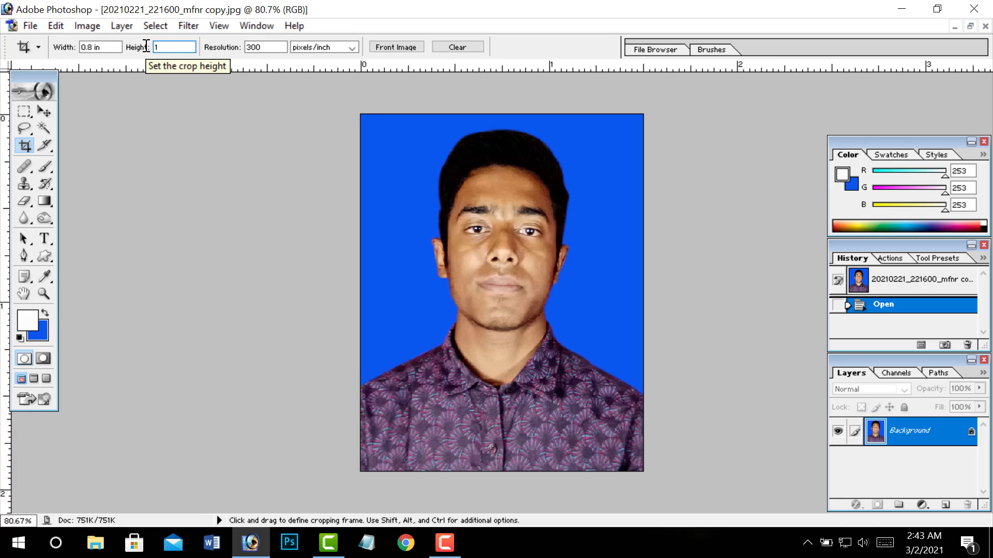
type(".")
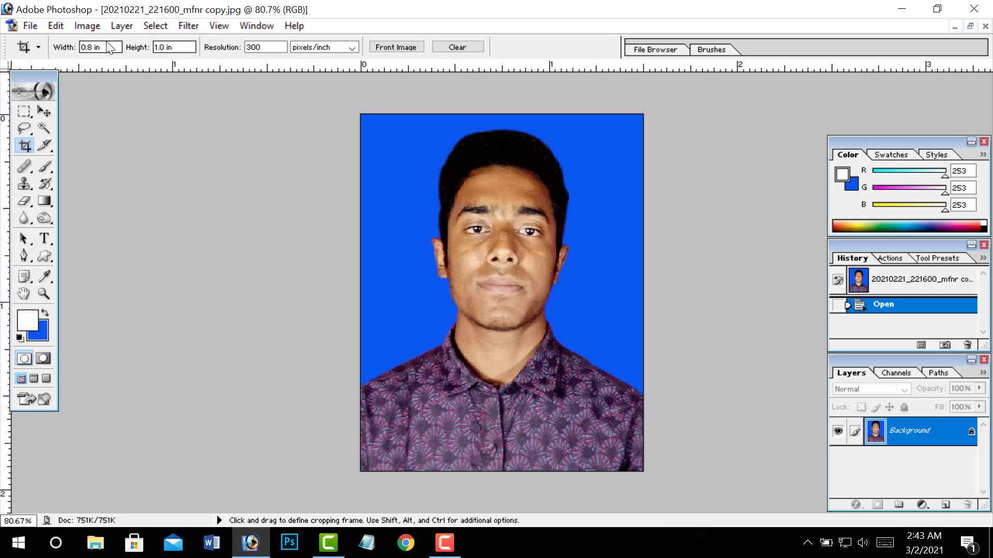
left_click(101, 49)
- Crop the photo to the head and shoulders, with the face centred in the crop frame
left_click_drag(395, 145, 636, 409)
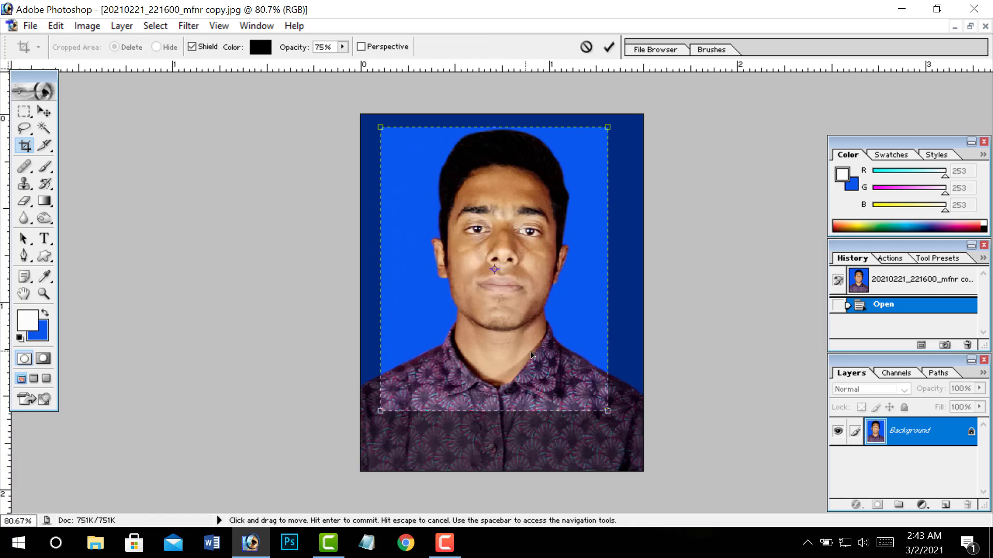
left_click_drag(525, 353, 537, 352)
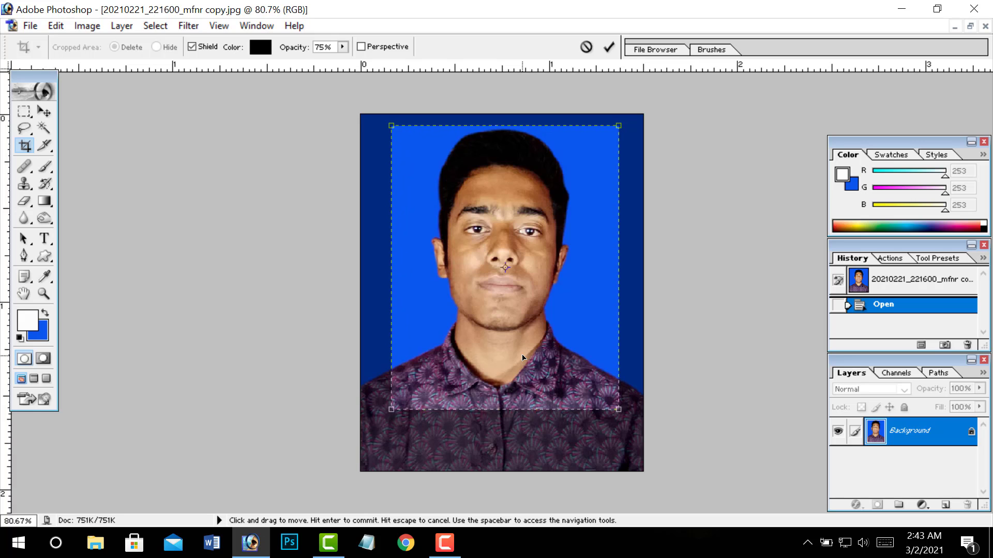
key("Return")
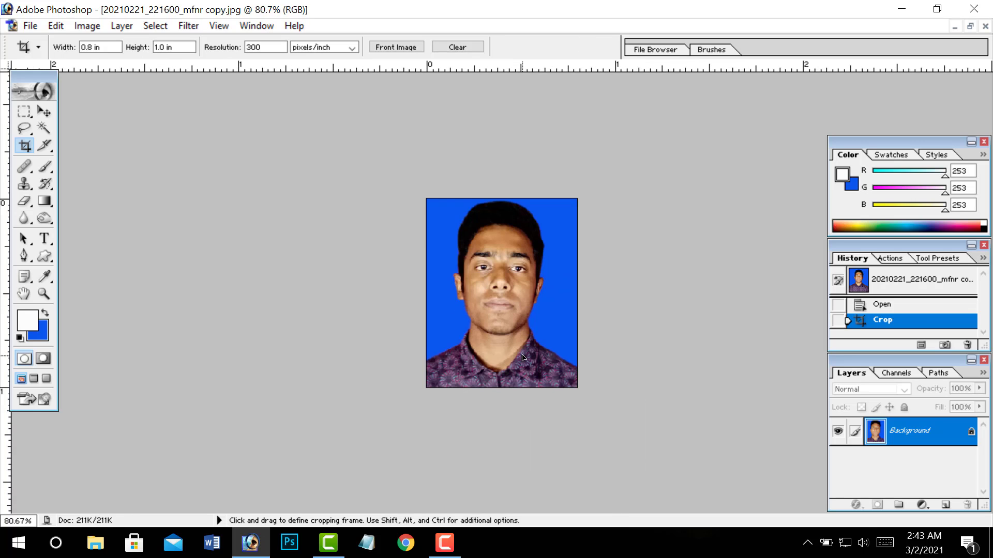
scroll(517, 356, "up", 3)
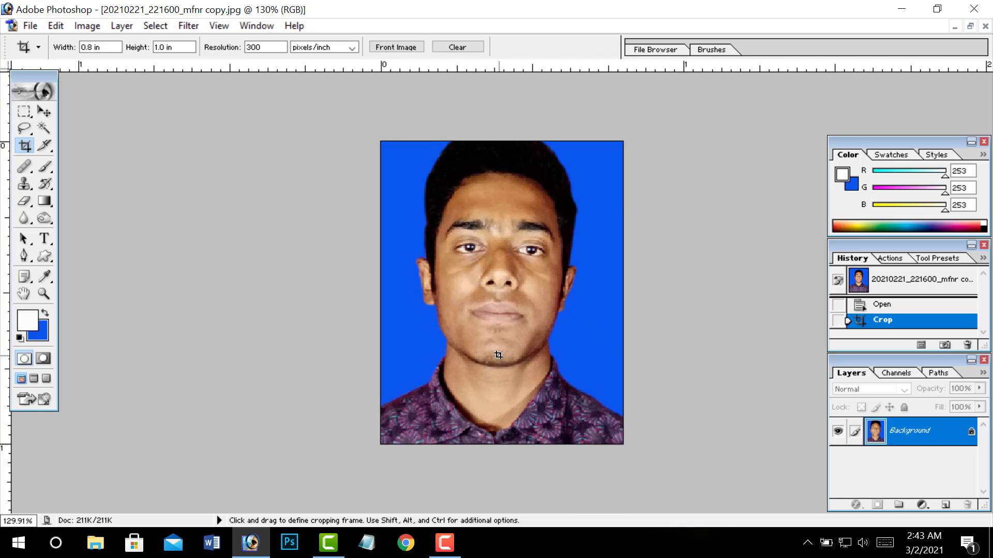
scroll(498, 356, "down", 3)
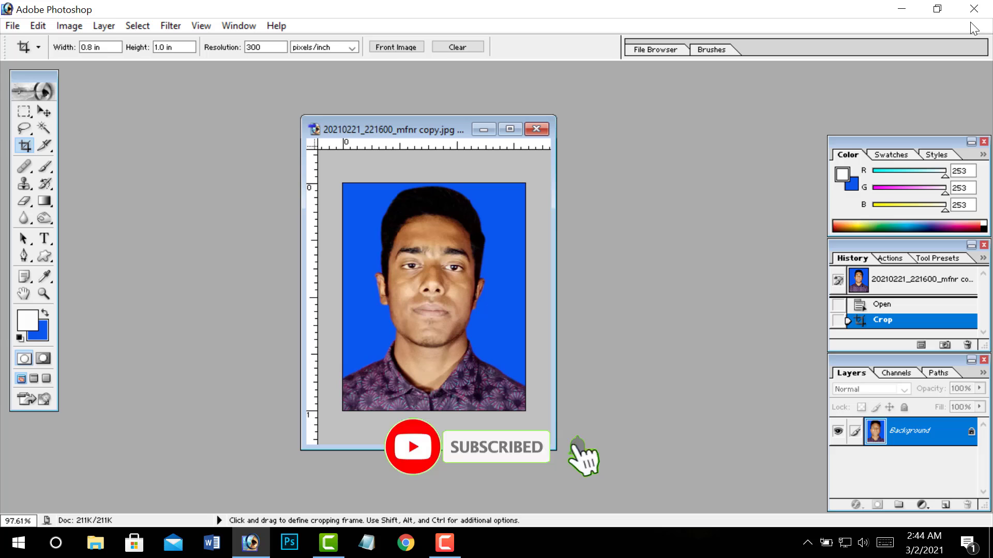
- Move the floating photo window aside and create a new white A4 document in RGB Color at 300 pixels/inch
left_click(970, 26)
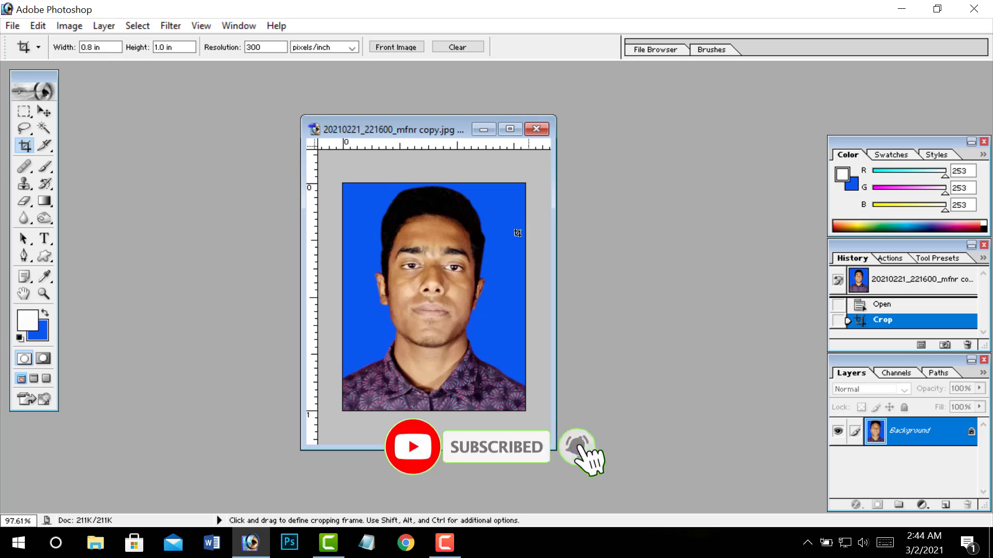
left_click_drag(426, 124, 623, 131)
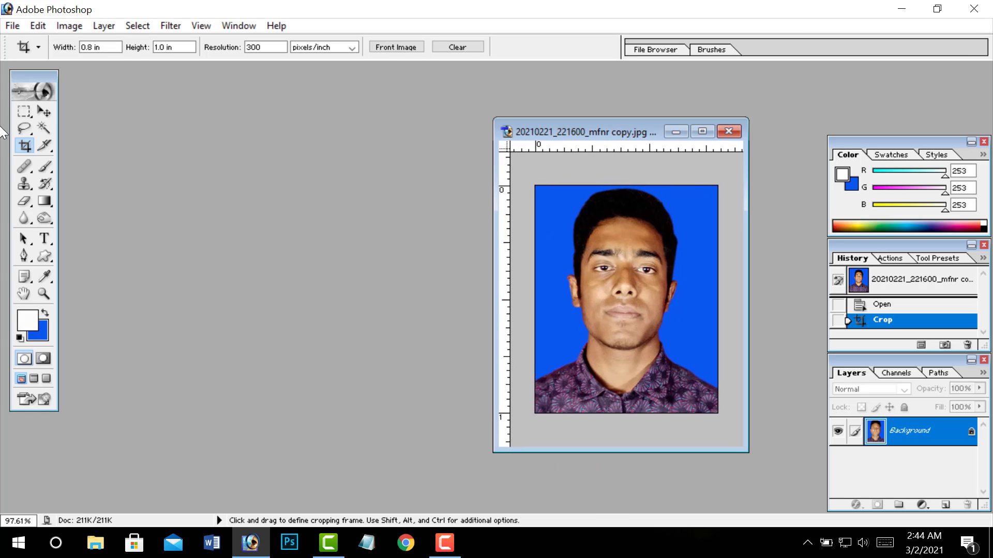
left_click(19, 27)
left_click(31, 42)
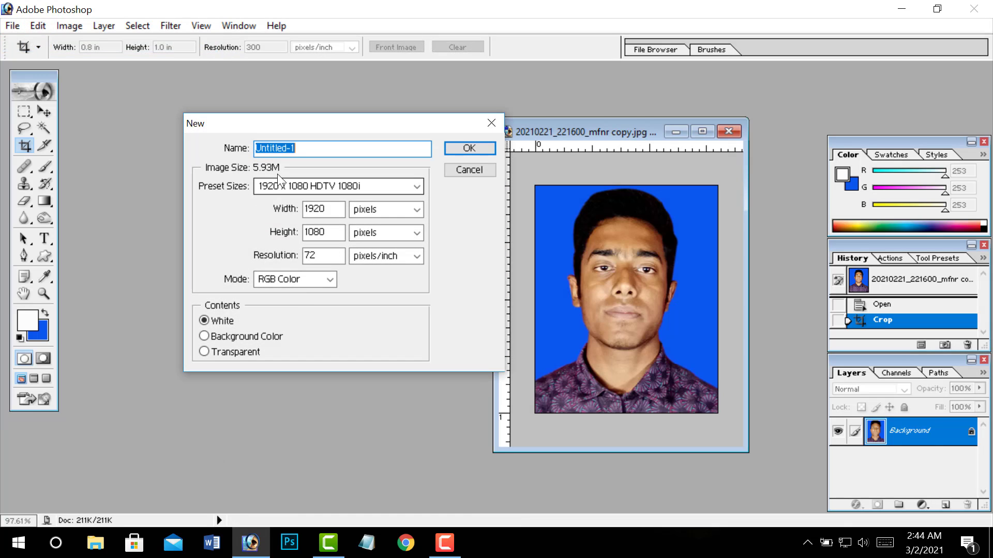
left_click(382, 187)
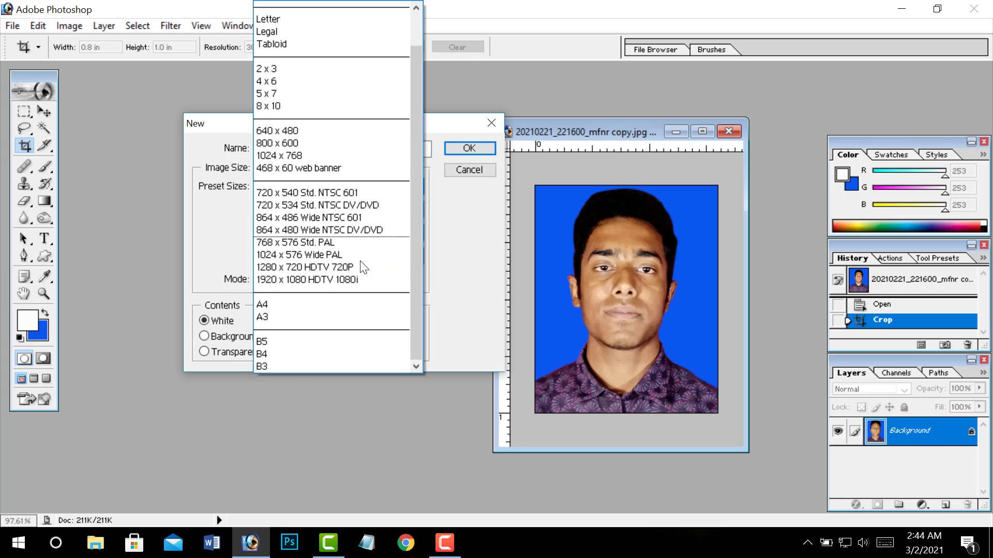
left_click(297, 306)
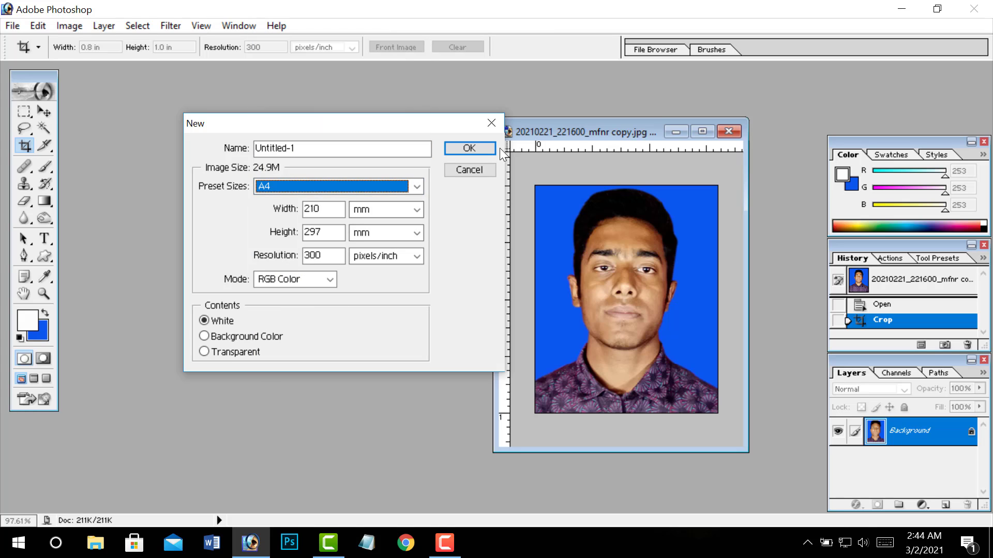
left_click(476, 146)
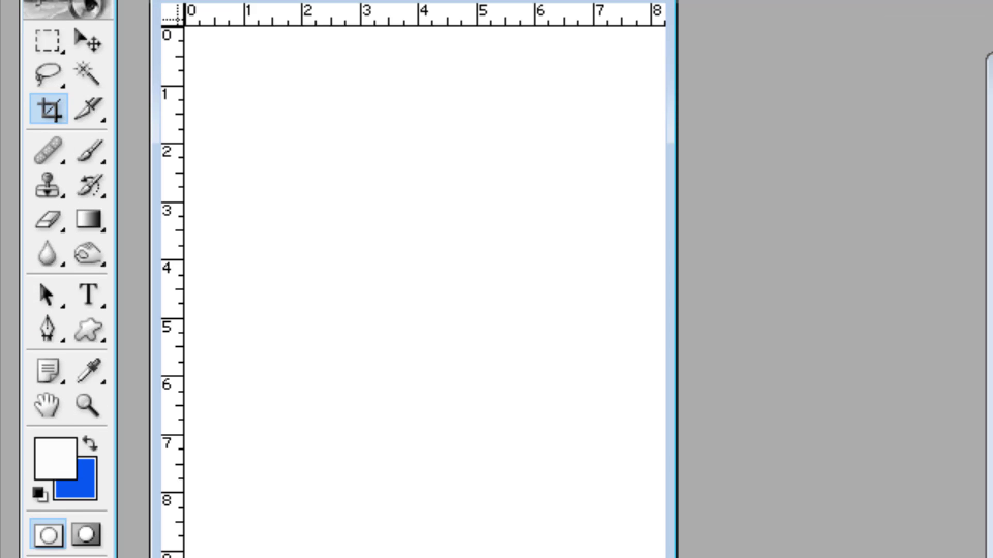
- Copy the cropped photo into the Untitled-1 A4 document with the Move tool and maximize that document
key("h")
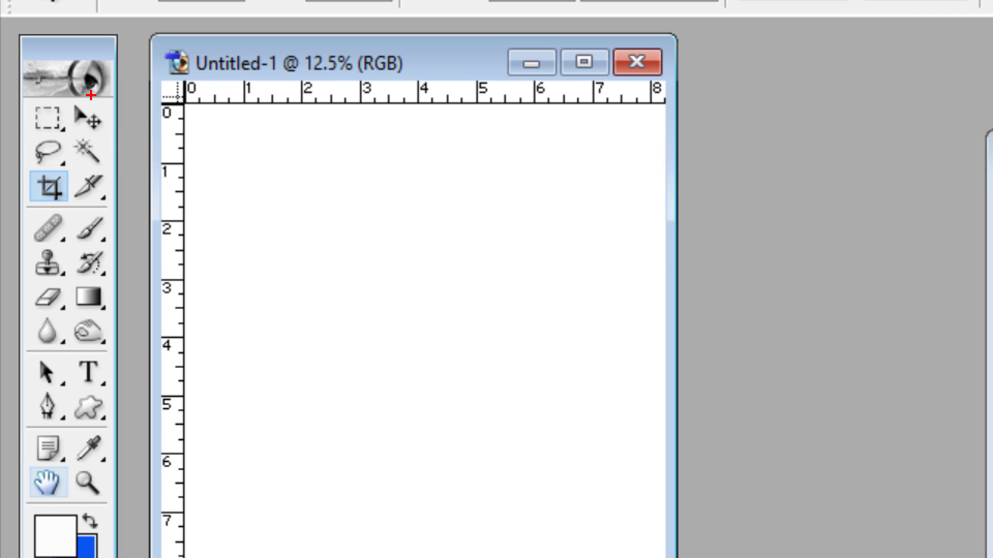
left_click_drag(92, 122, 112, 166)
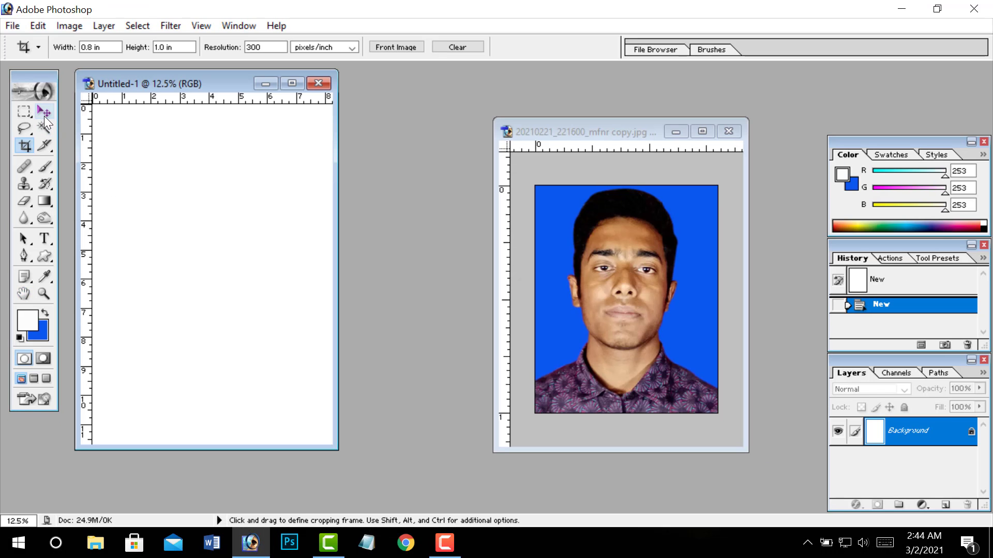
left_click(45, 116)
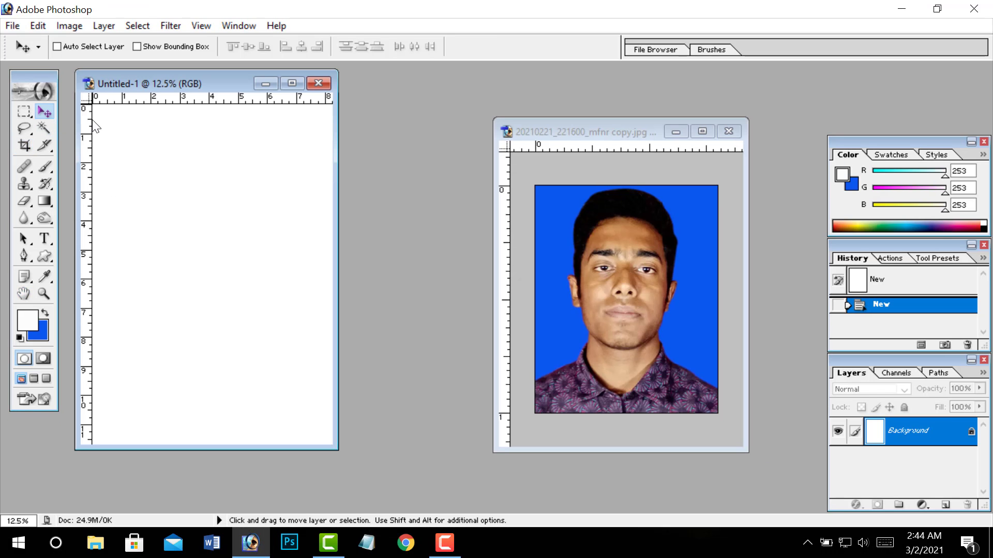
left_click(594, 264)
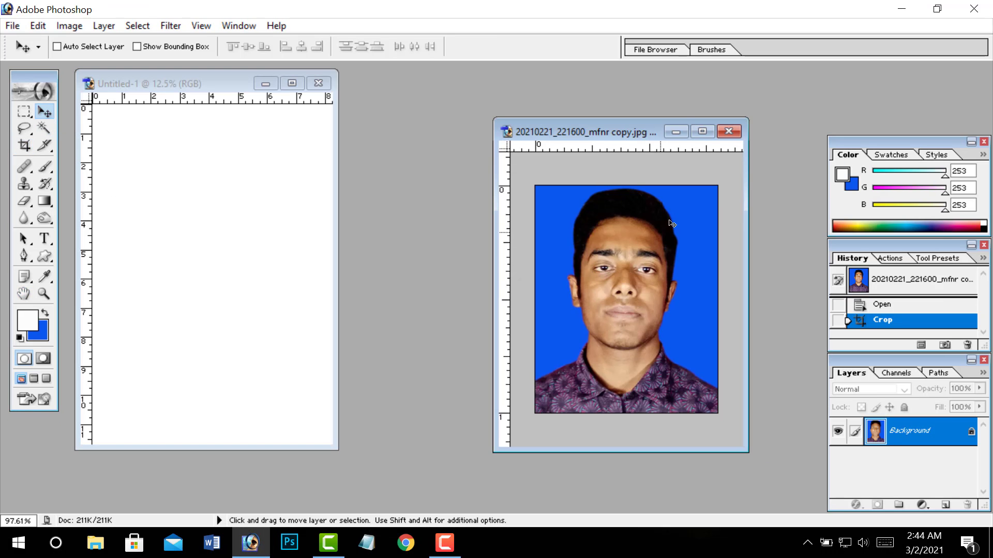
left_click_drag(671, 223, 158, 158)
left_click(292, 82)
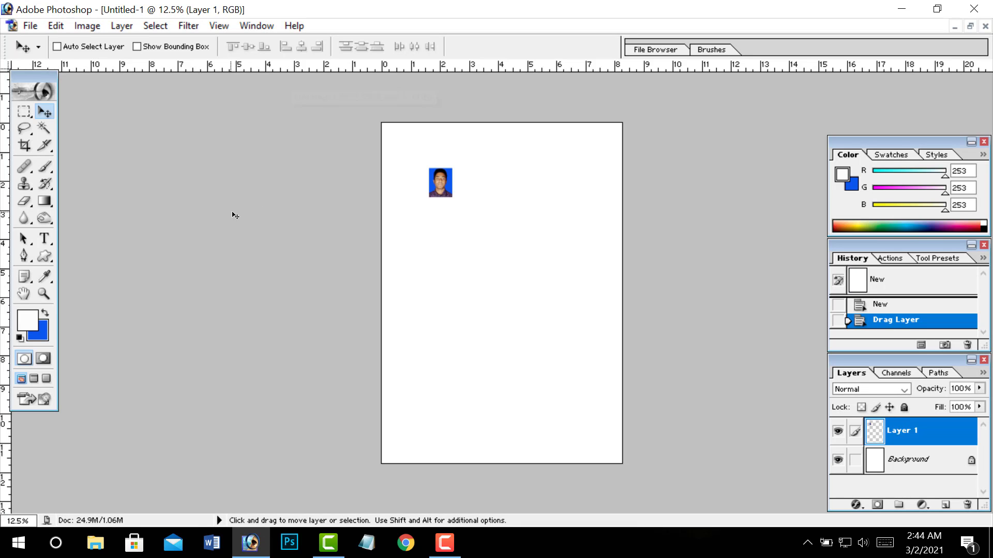
- Move the photo layer close to the upper-left corner of the A4 page
left_click_drag(443, 192, 434, 185)
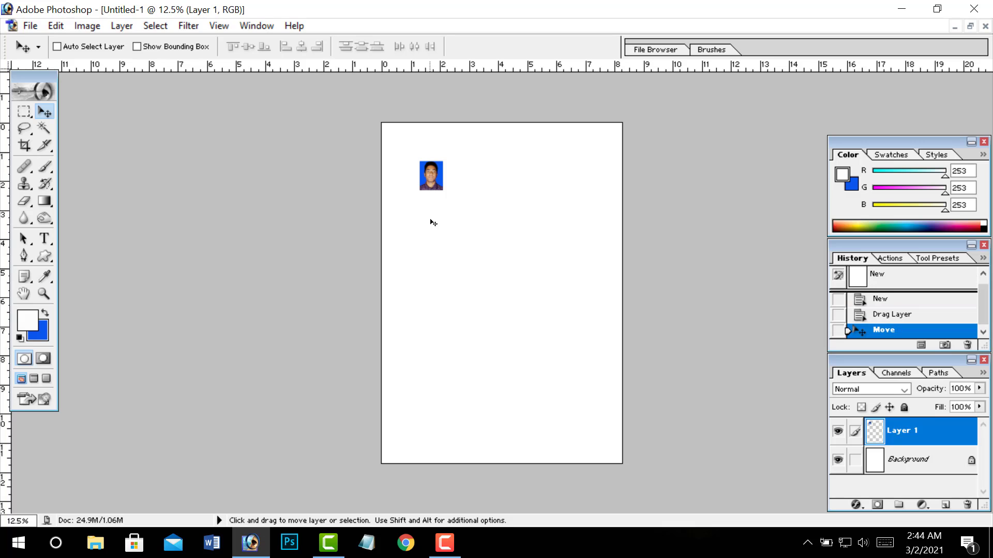
scroll(449, 244, "down", 2)
scroll(448, 247, "up", 8)
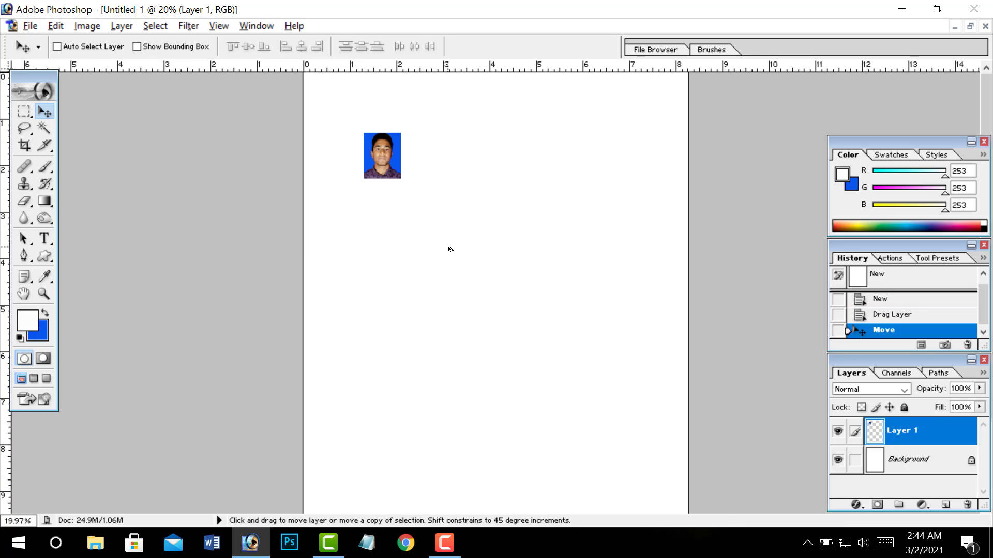
scroll(425, 249, "down", 5)
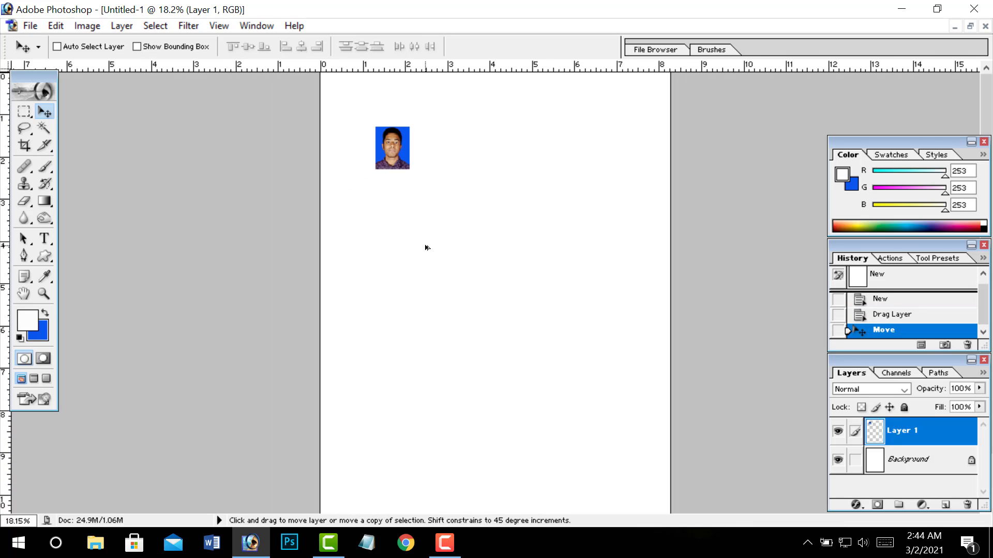
left_click_drag(422, 157, 383, 122)
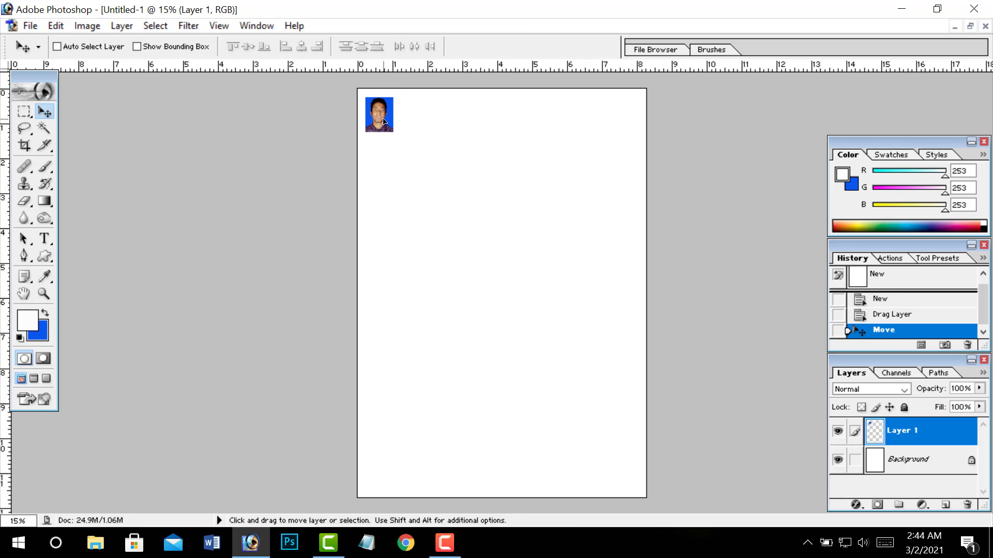
- Nudge the photo left and up, leaving only a narrow margin to the page's left and top edges
key("Left")
key("Left")
key("Left")
key("Left")
key("Left")
key("Left")
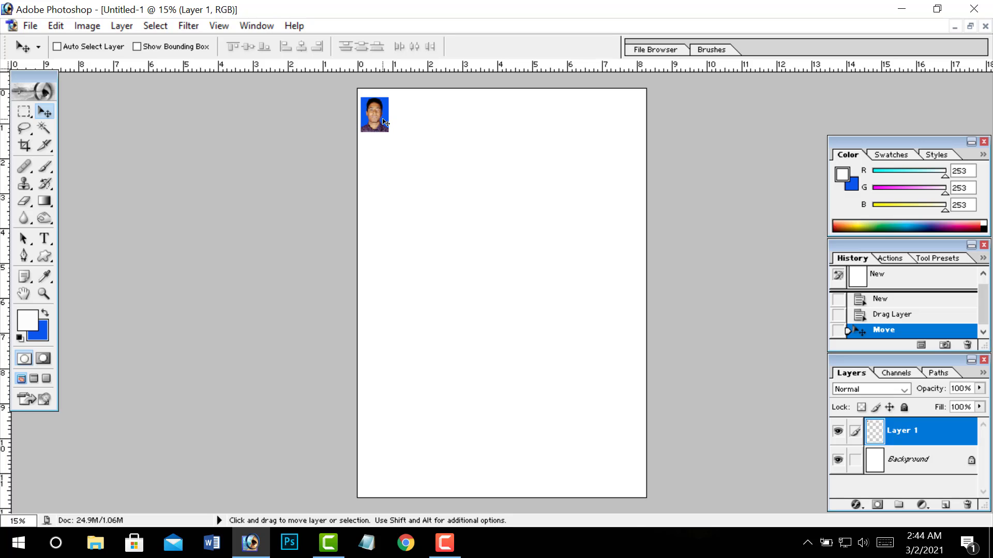
key("Up")
key("Up")
key("Up")
key("Up")
key("Up")
key("Up")
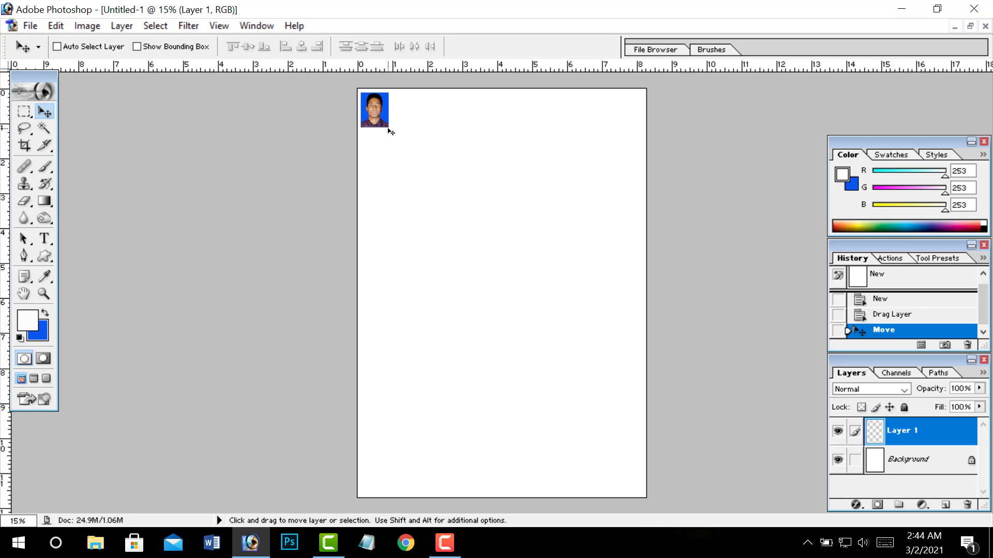
- Duplicate the photo layer and place the copy just to the right of the original, with a small gap
key("alt")
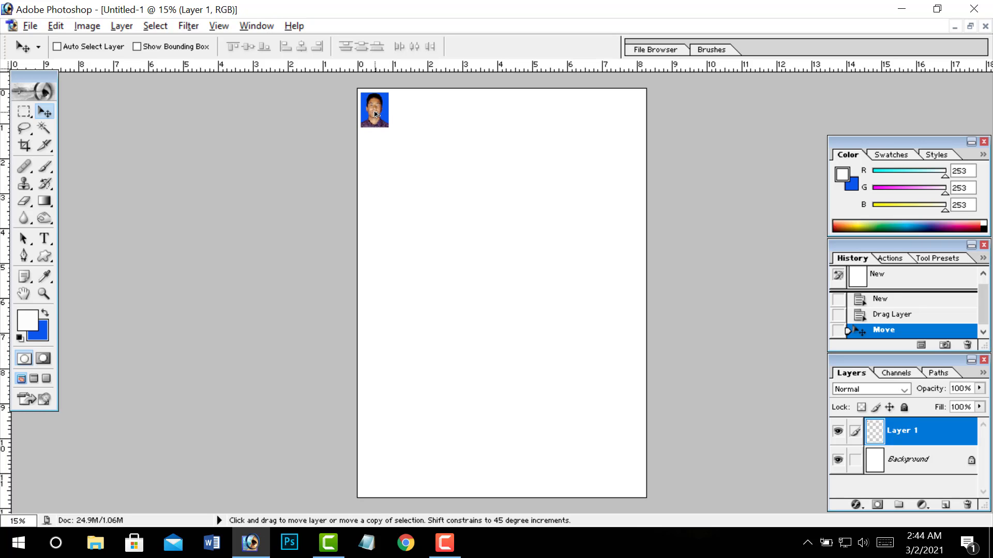
left_click_drag(376, 114, 408, 115)
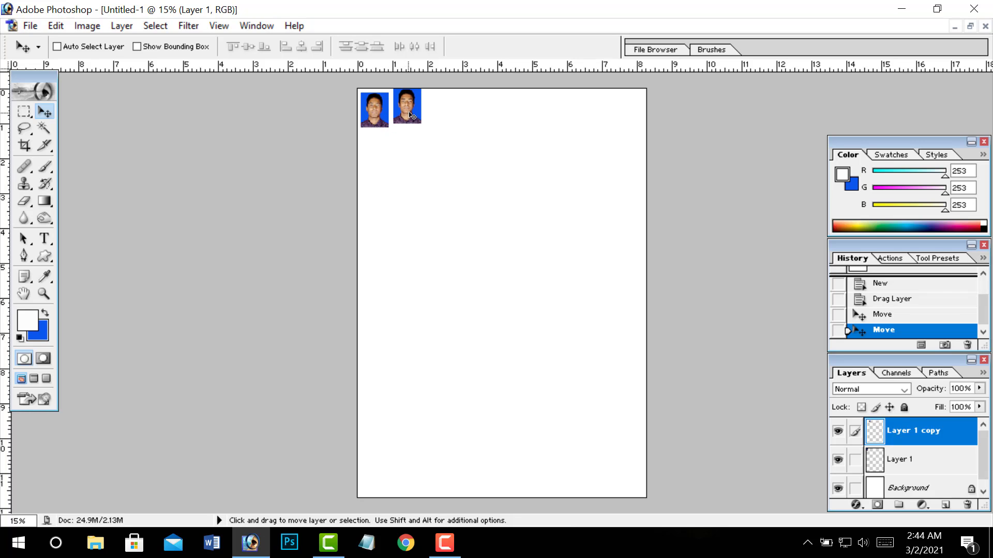
- Nudge the second photo down until it lines up with the first photo in the row
key("shift+Down")
key("shift+Down")
key("shift+Down")
key("shift+Down")
key("shift+Down")
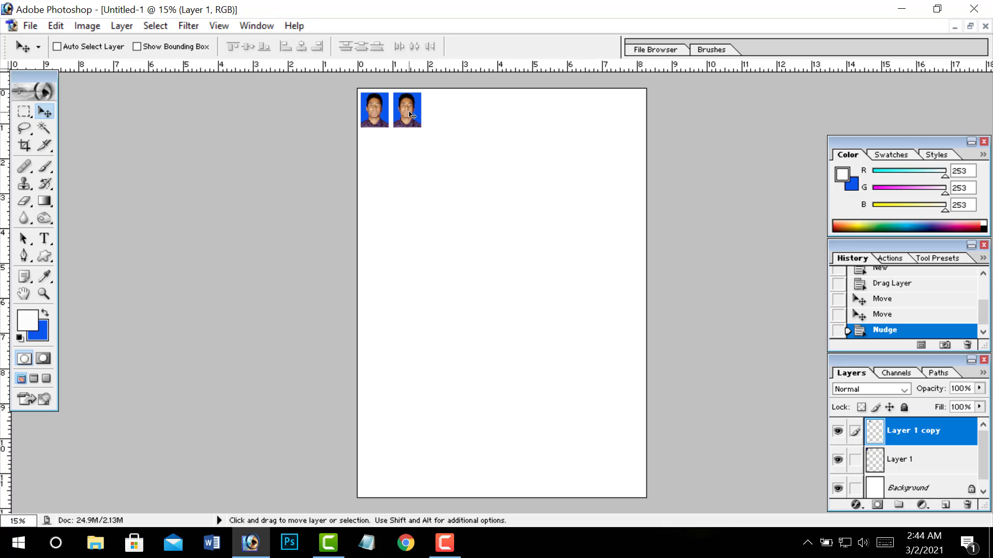
- Duplicate the second photo to its right as a third photo and nudge the copy down level with the row
left_click_drag(407, 116, 442, 114)
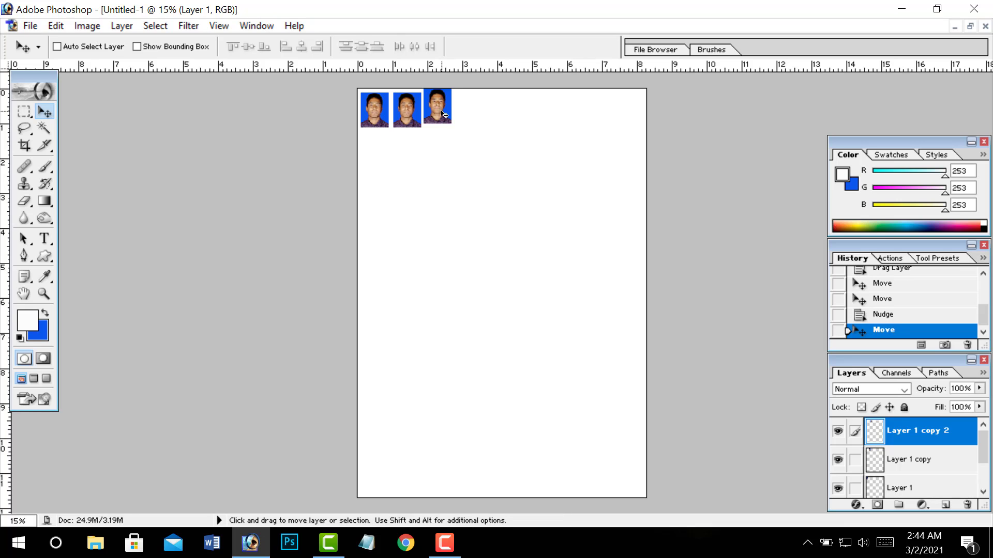
key("shift+Down")
key("shift+Down")
key("shift+Down")
key("shift+Down")
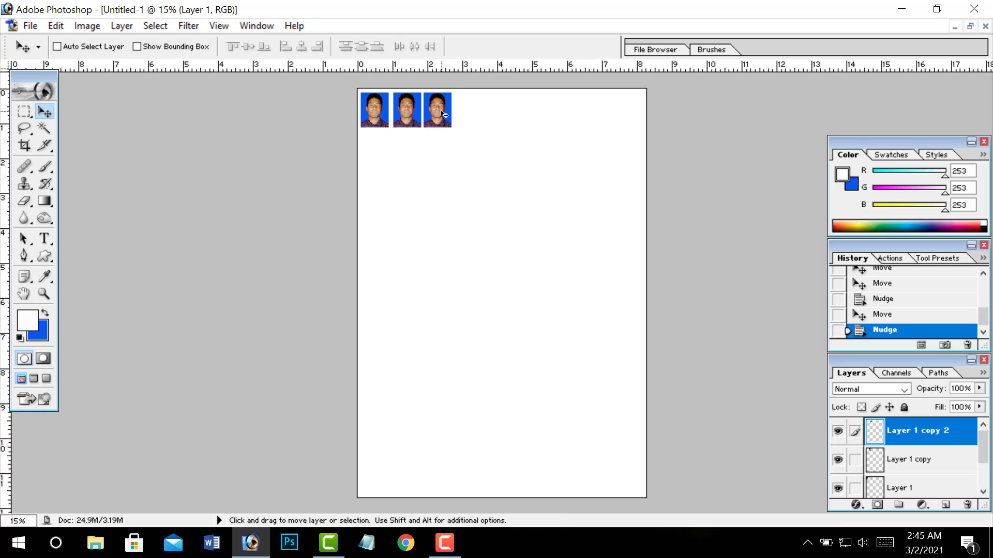
- Nudge the second and third photos horizontally until the gaps between the three photos are narrow and even
key("shift+Right")
key("shift+Right")
key("shift+Right")
key("shift+Left")
key("shift+Left")
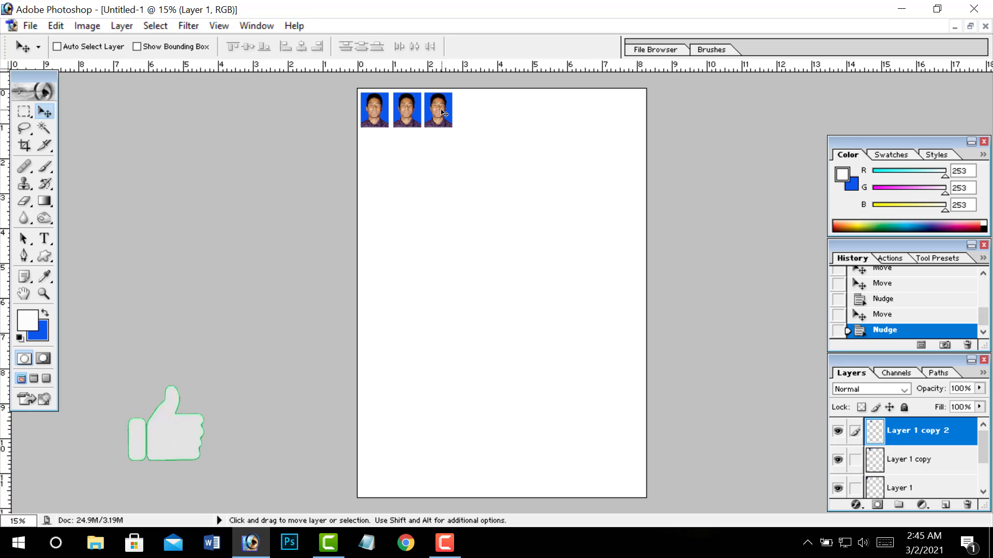
right_click(406, 116)
left_click(410, 120)
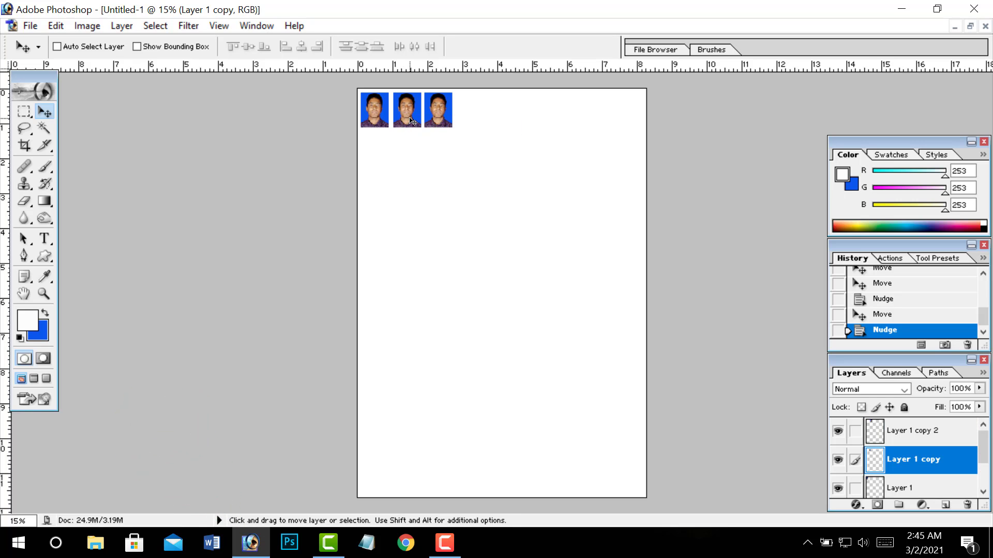
key("shift+Left")
right_click(439, 115)
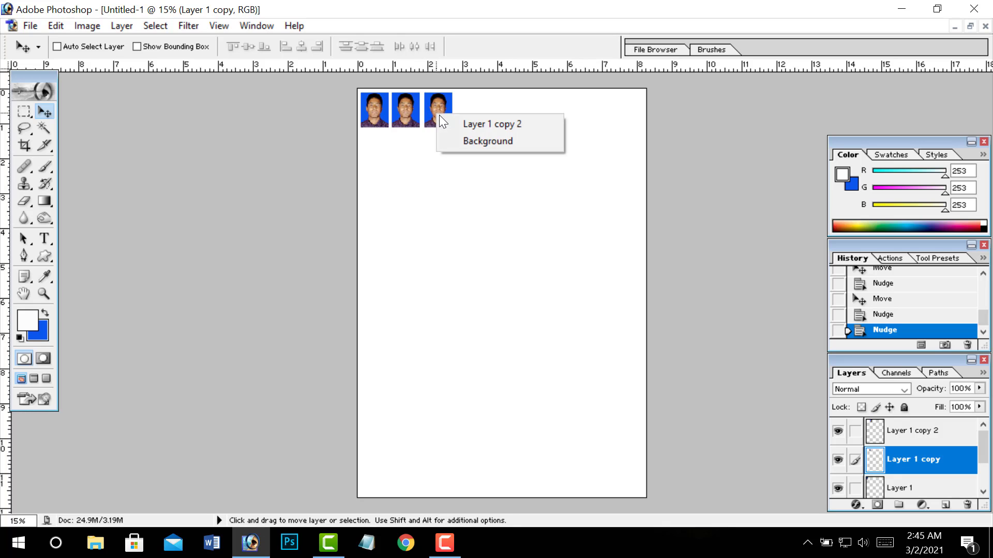
left_click(440, 117)
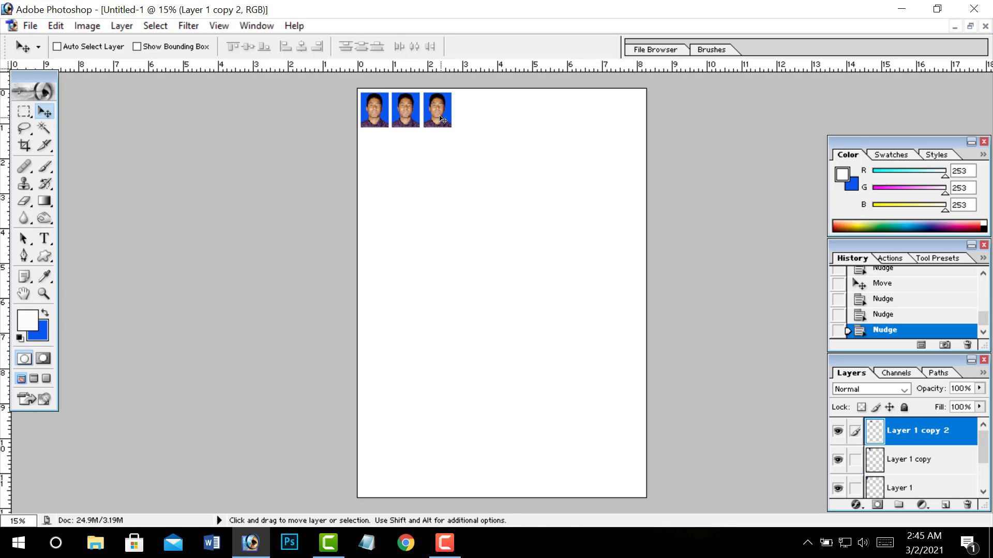
- Duplicate the third photo and place the copy as a fourth photo in the row, level and evenly spaced
left_click_drag(441, 117, 456, 110, "alt")
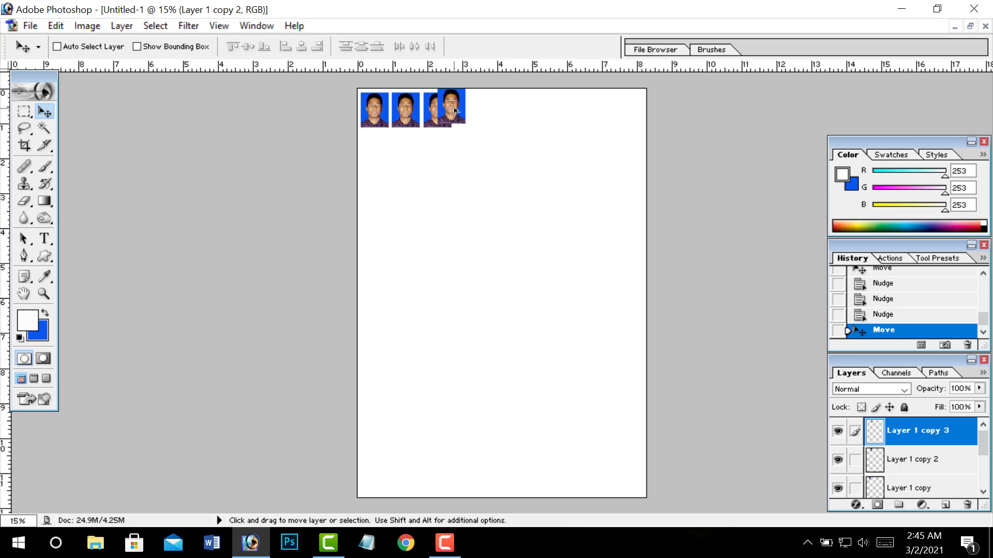
key("ctrl+alt+z")
left_click_drag(451, 113, 475, 113)
key("shift+Down")
key("shift+Down")
key("shift+Down")
key("shift+Down")
key("shift+Down")
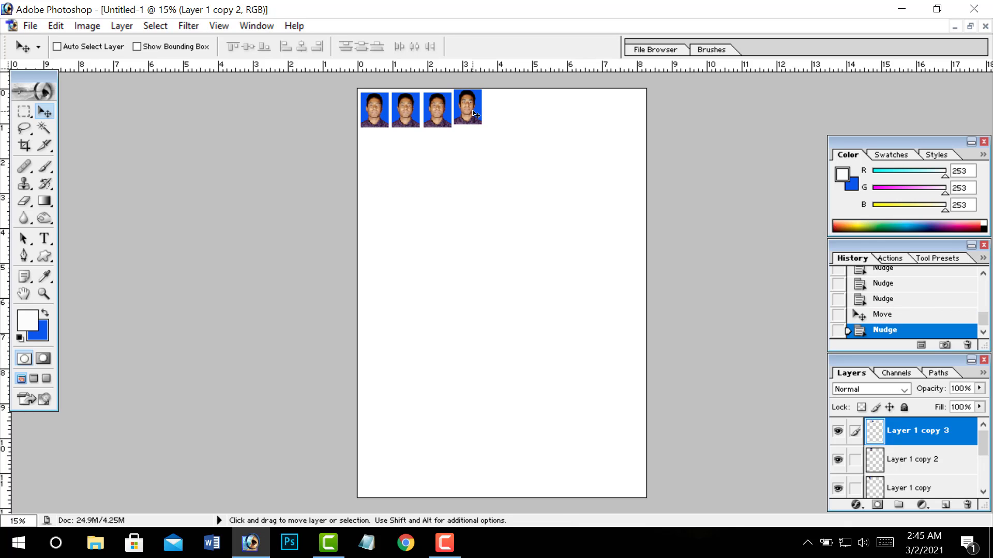
key("shift+Right")
- In the print preview, turn off Center Image and shift the image down to a top position of -0.078 inches
left_click(36, 23)
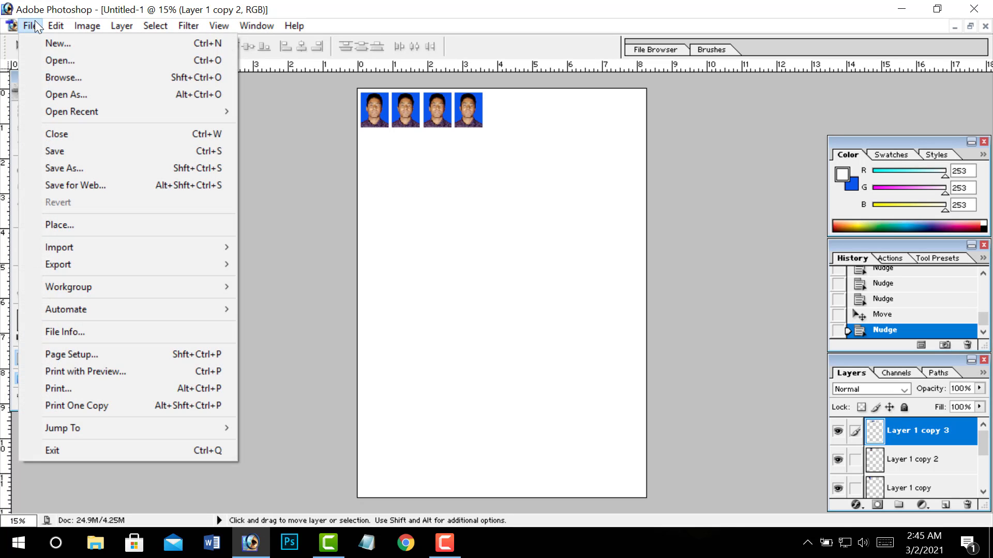
left_click(64, 371)
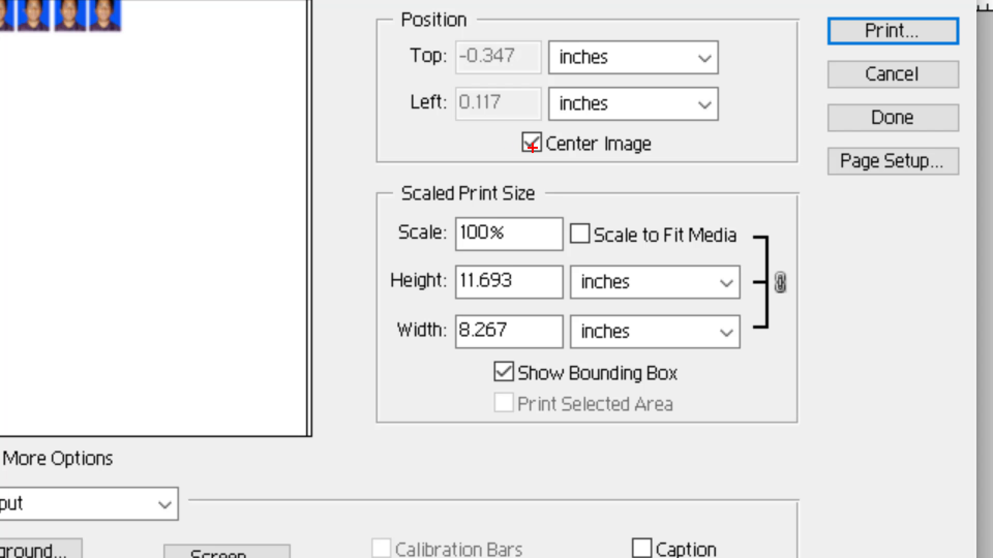
left_click_drag(532, 148, 551, 186)
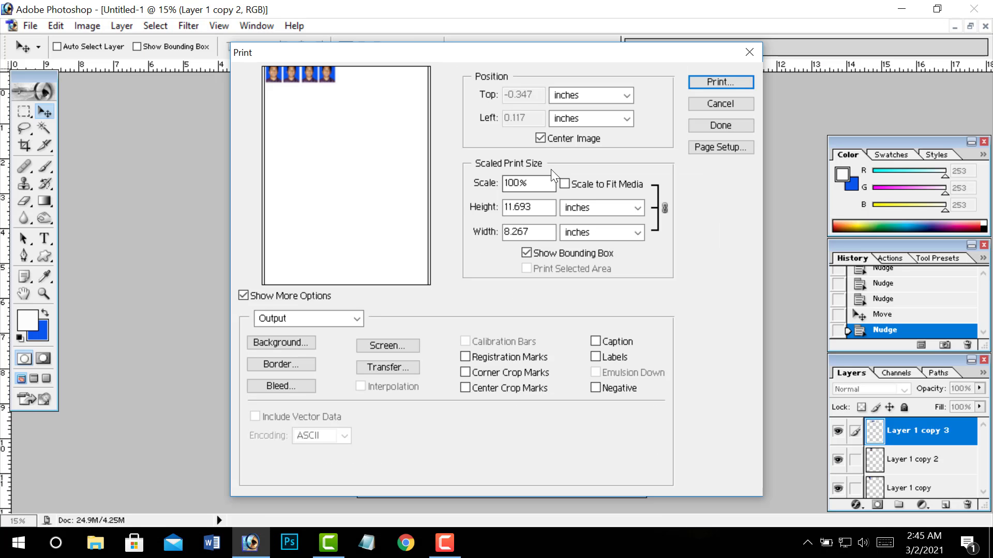
left_click(540, 139)
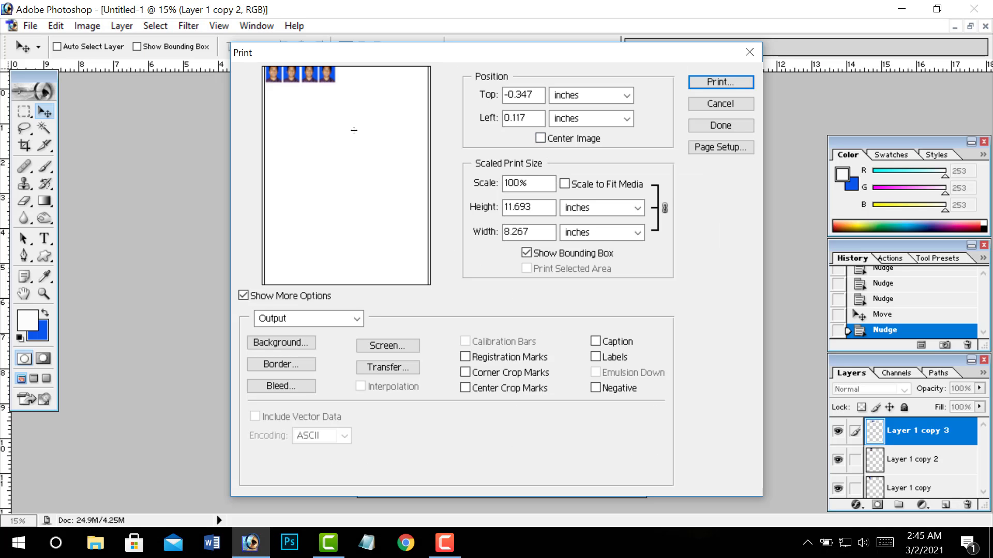
left_click_drag(345, 135, 344, 140)
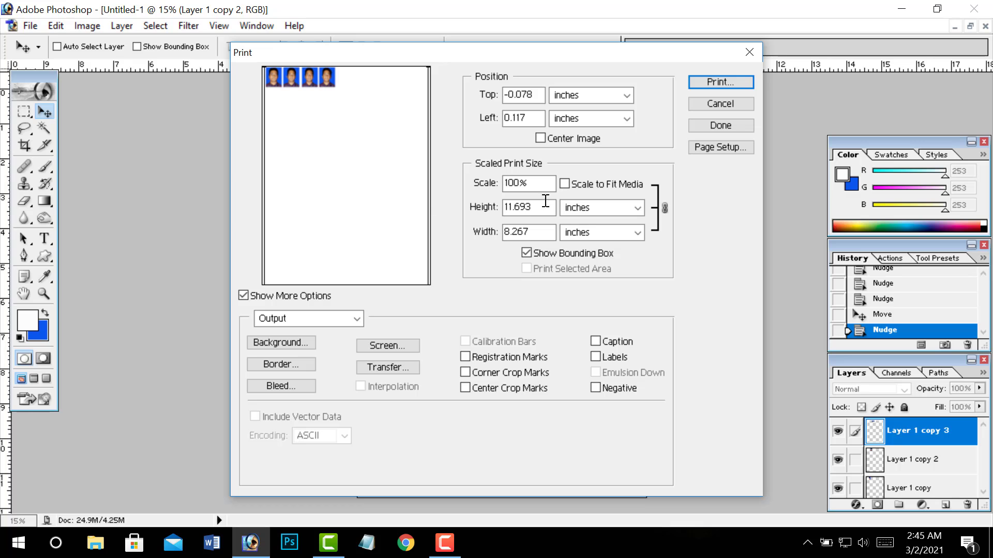
- Proceed to the printer settings, review the available printers and the Microsoft Print to PDF properties, and close them without printing
left_click(706, 84)
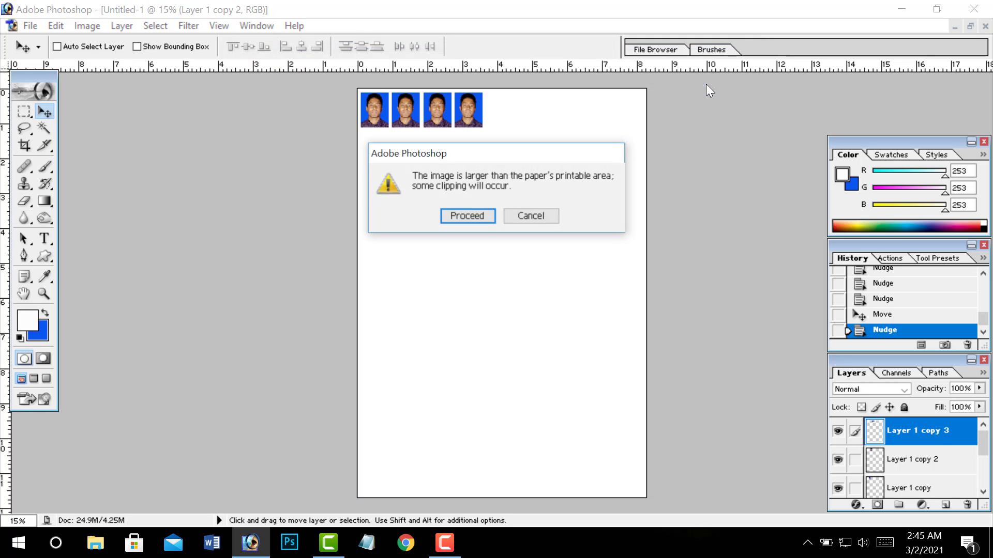
left_click(456, 218)
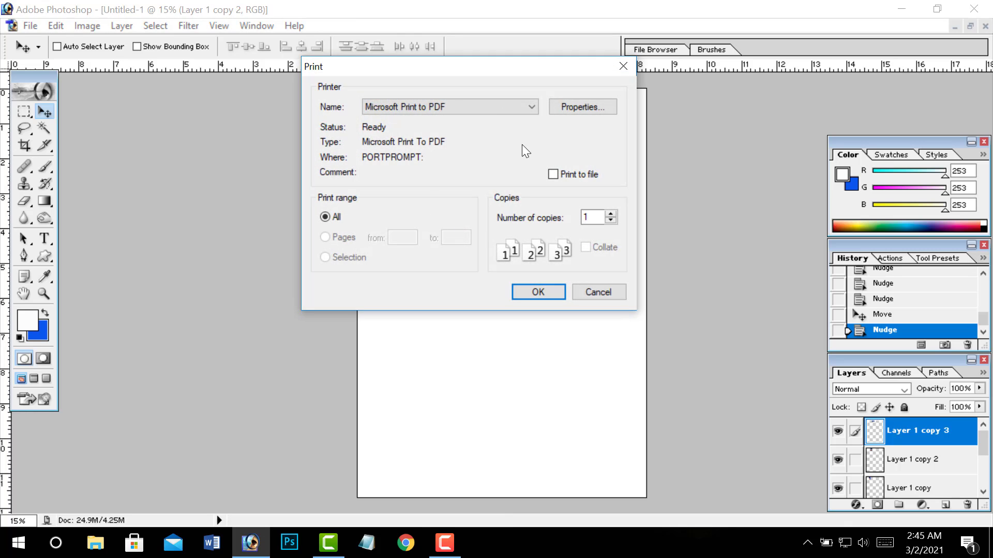
left_click(478, 107)
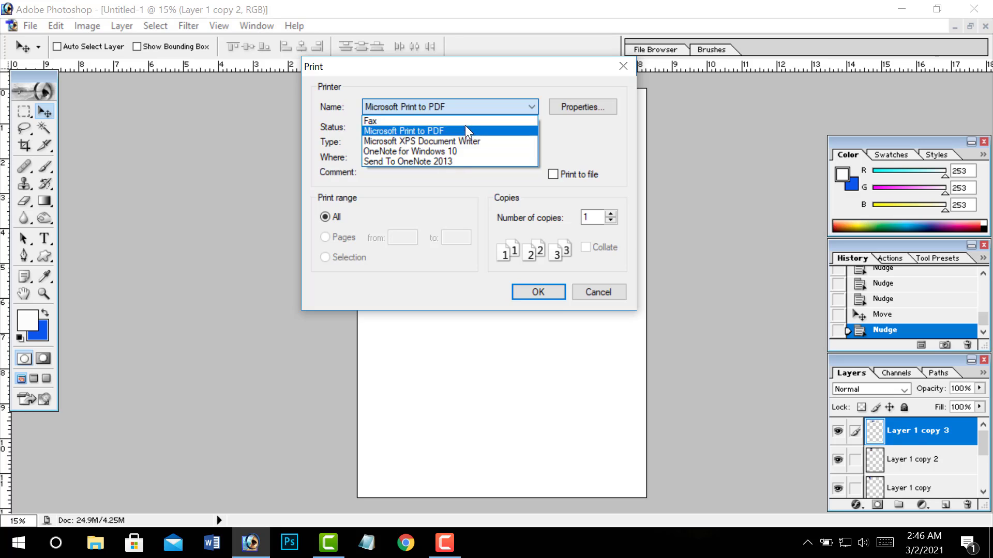
left_click(451, 176)
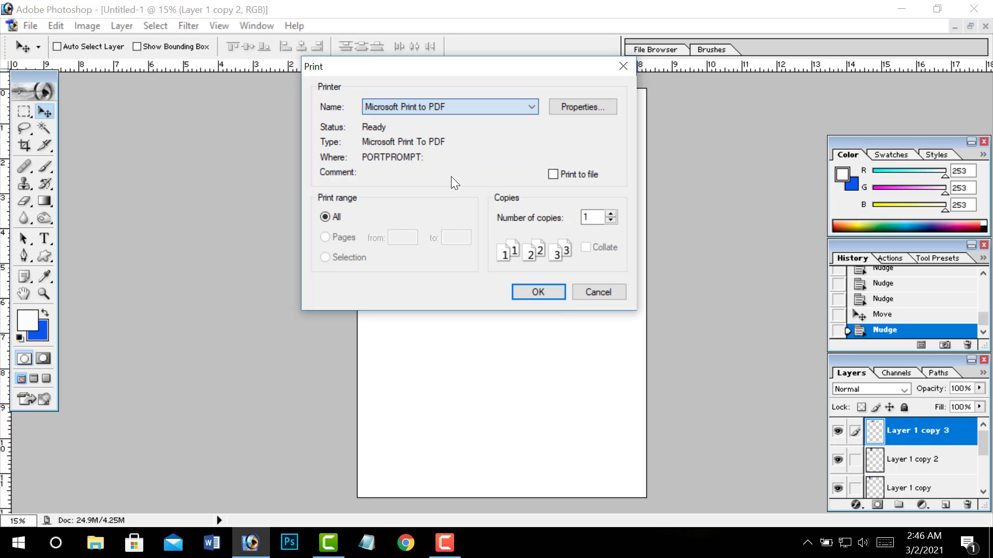
left_click(590, 106)
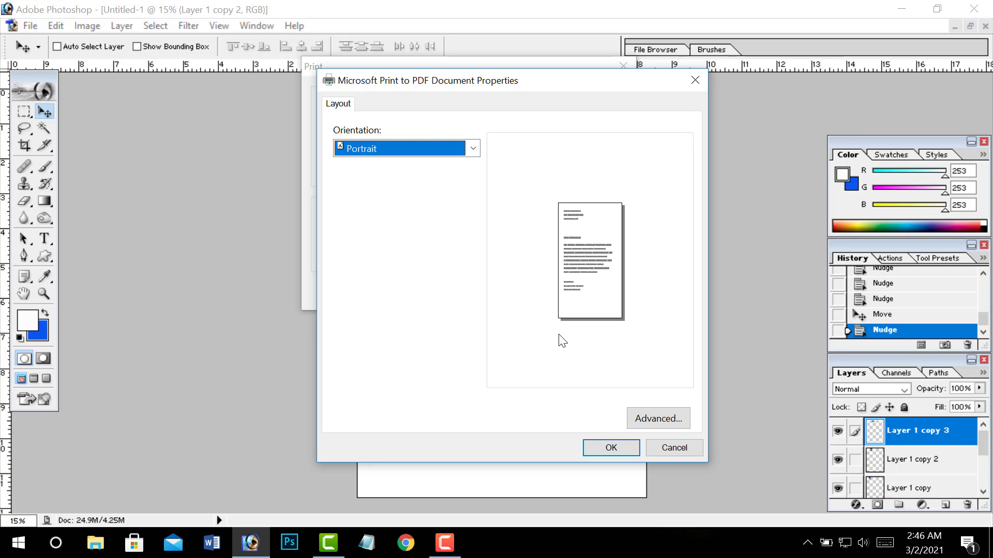
left_click(694, 82)
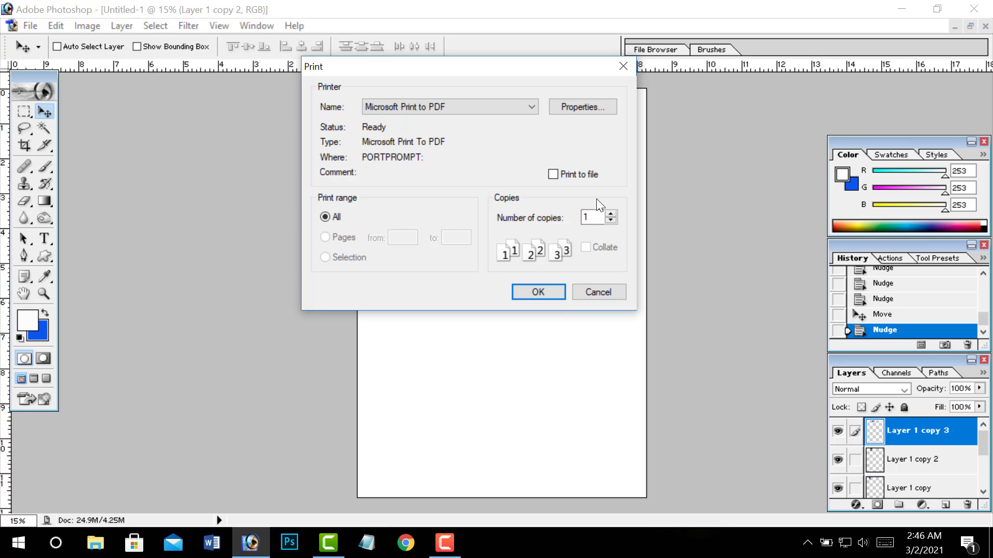
left_click(624, 68)
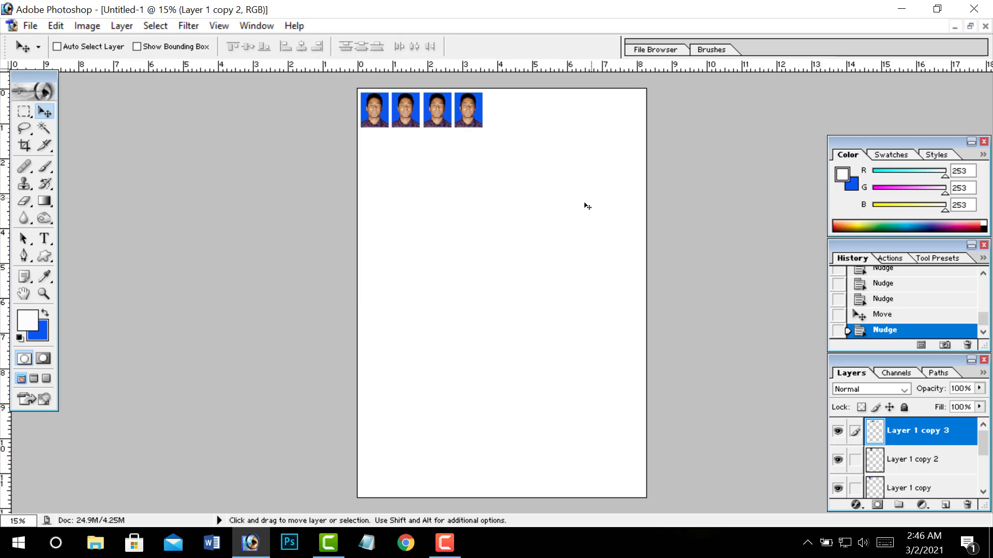